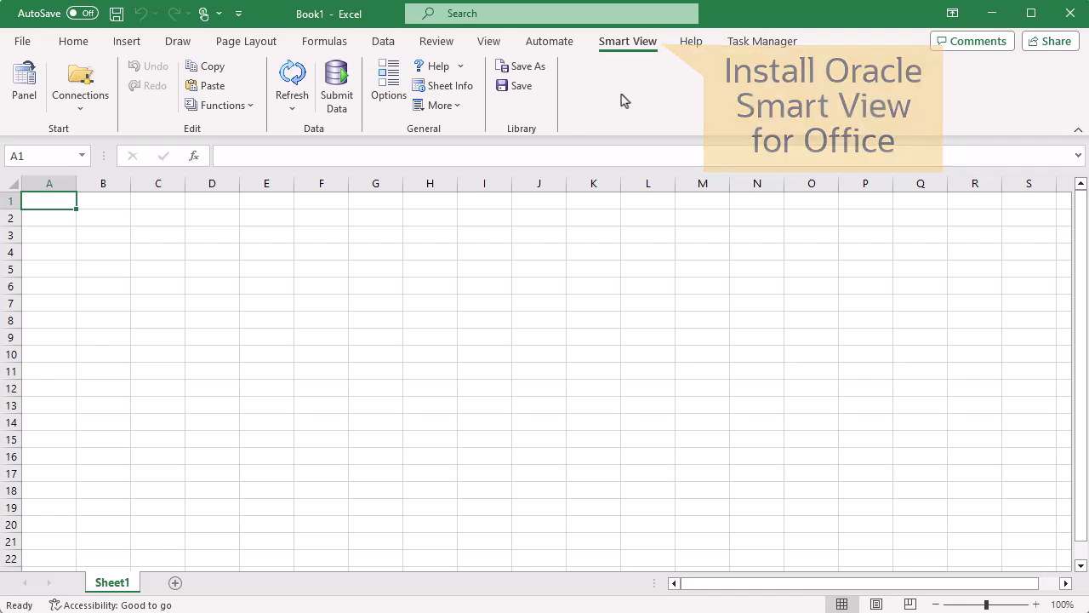
Start a new private Smart View connection, enter the server URL and sign in.
left_click(389, 77)
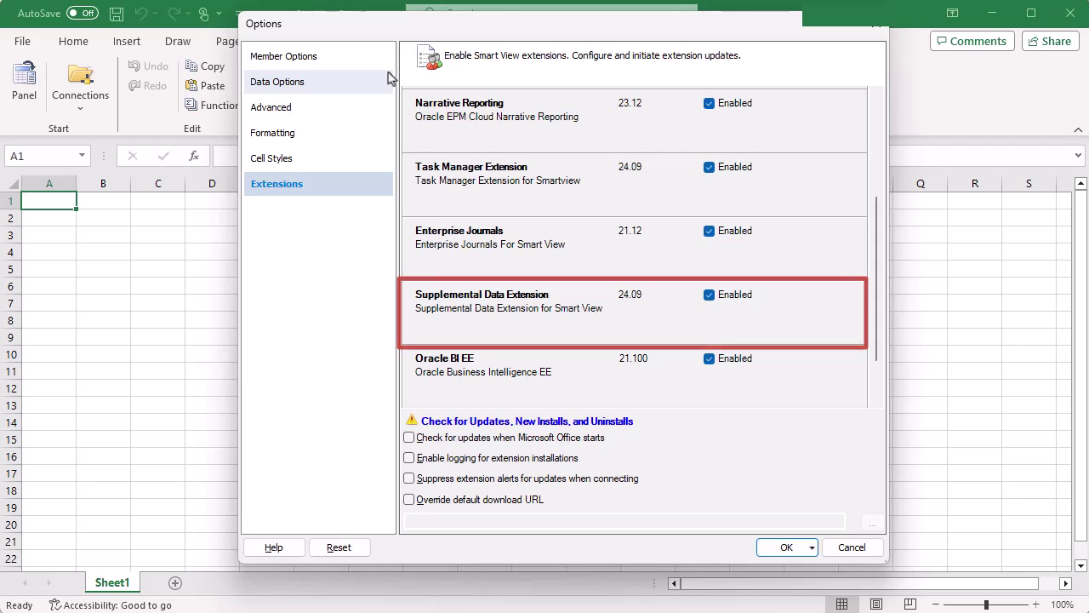
left_click(858, 547)
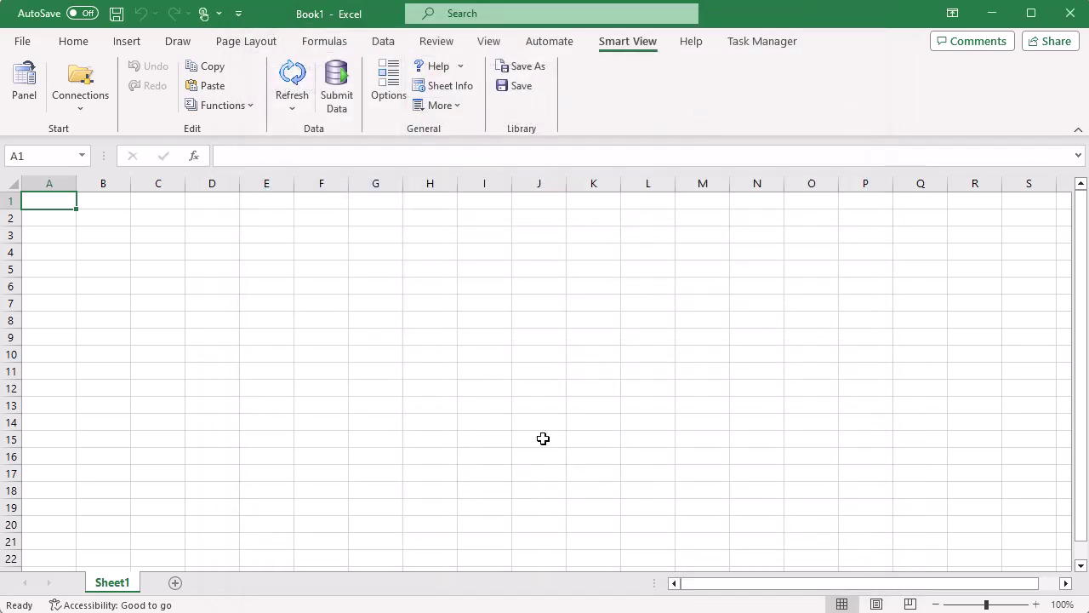
left_click(26, 85)
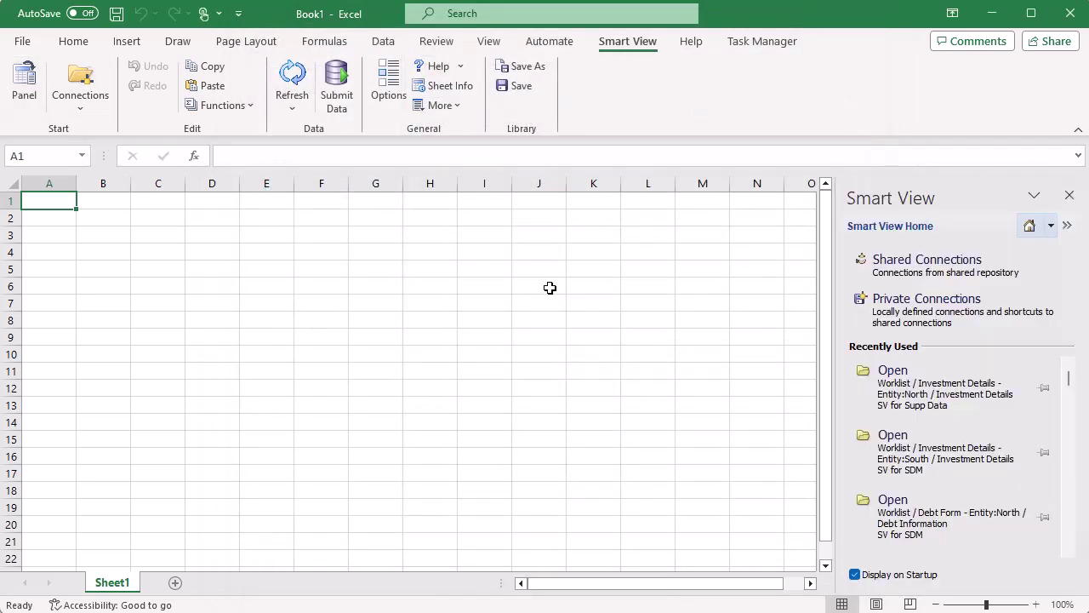
left_click(921, 317)
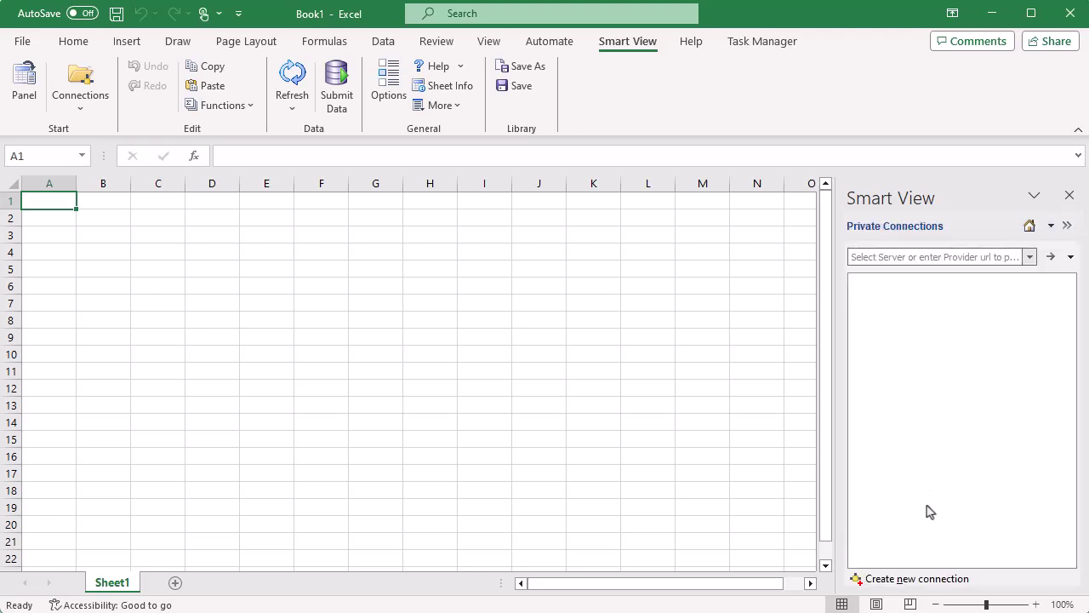
left_click(928, 578)
left_click(616, 303)
type("https://MyServerURL/HyperionPlanning/sdm/svp")
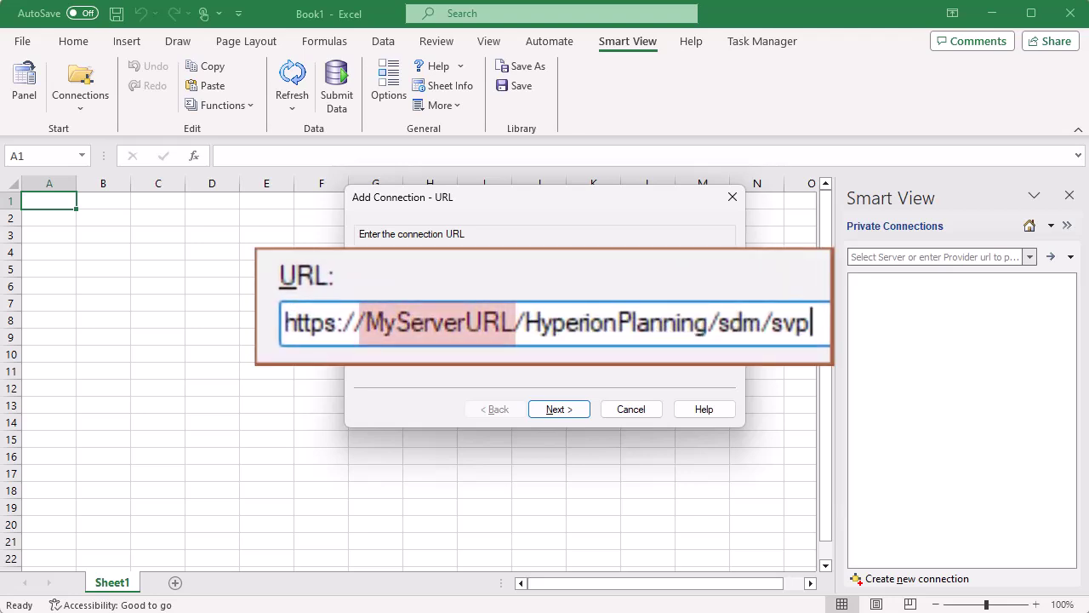
left_click(559, 409)
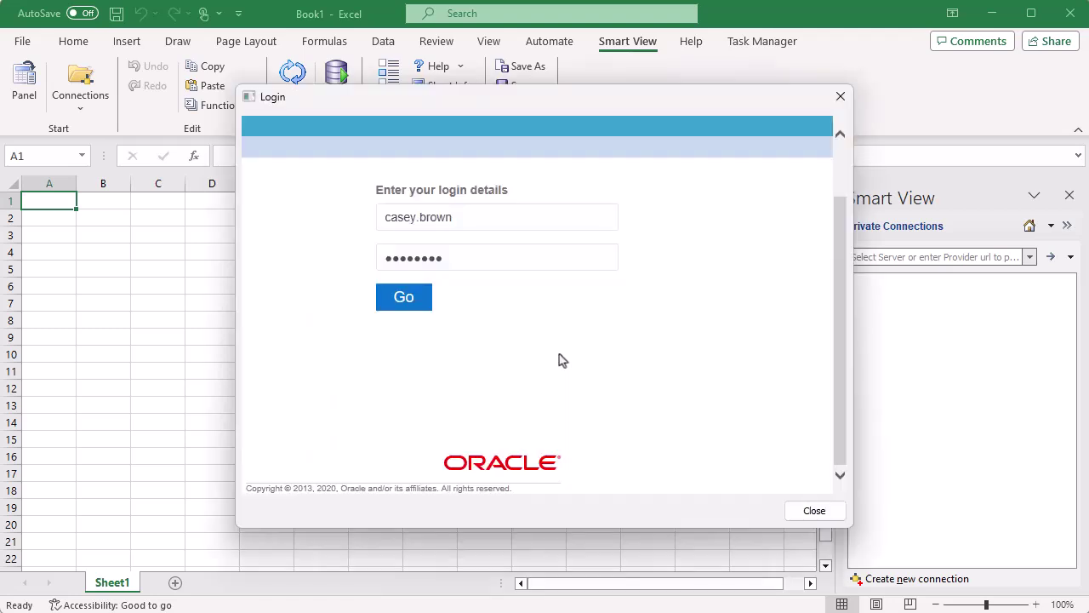
left_click(409, 304)
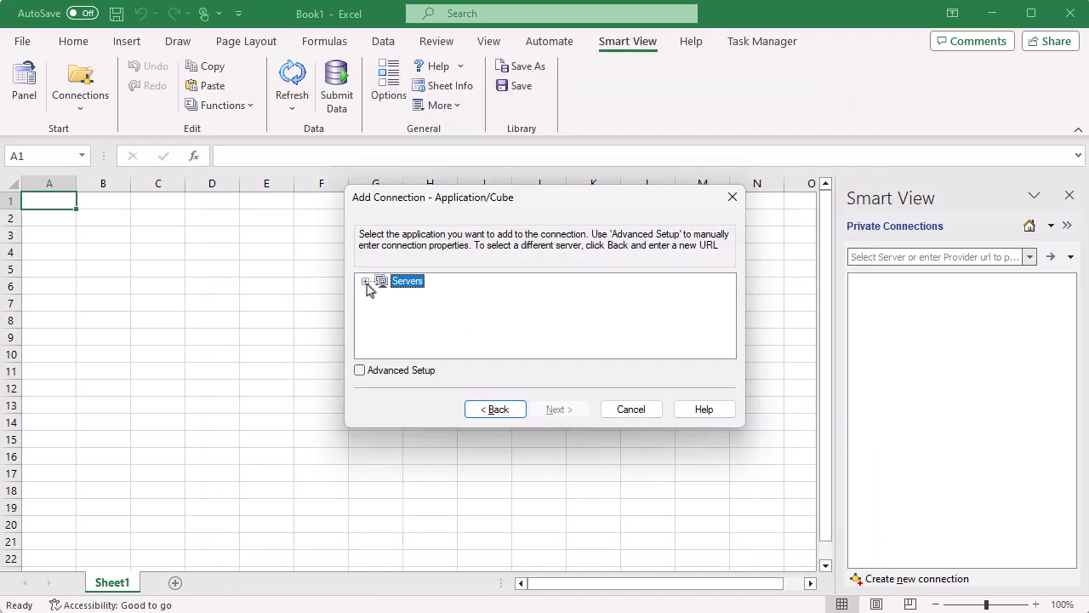
Select the Vision application and name the connection 'SV for SDM'.
left_click(365, 281)
left_click(382, 295)
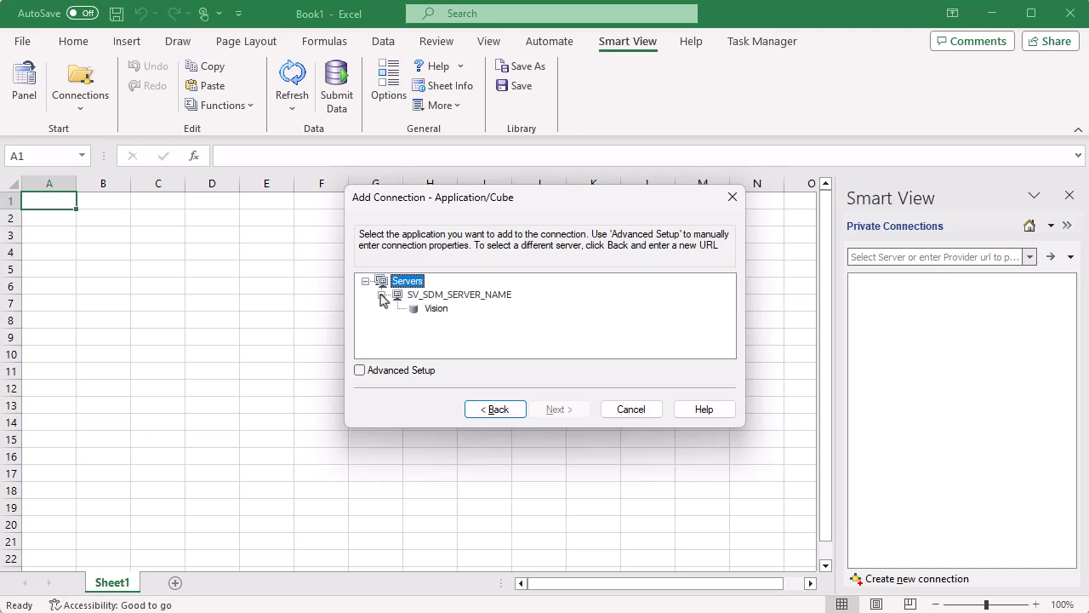
left_click(434, 308)
left_click(557, 408)
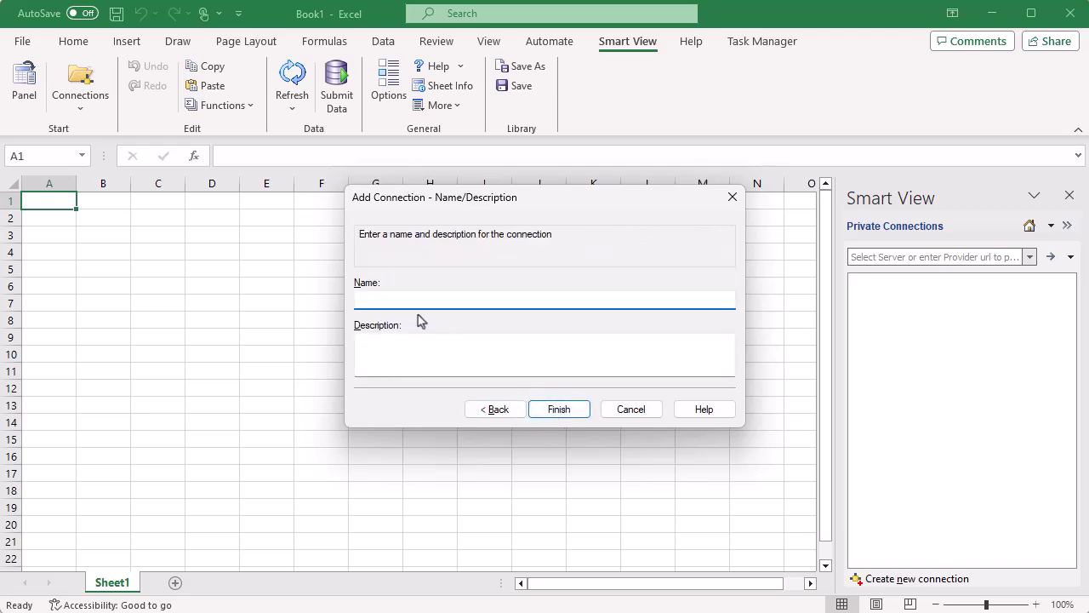
type("SV for SDM")
left_click(556, 411)
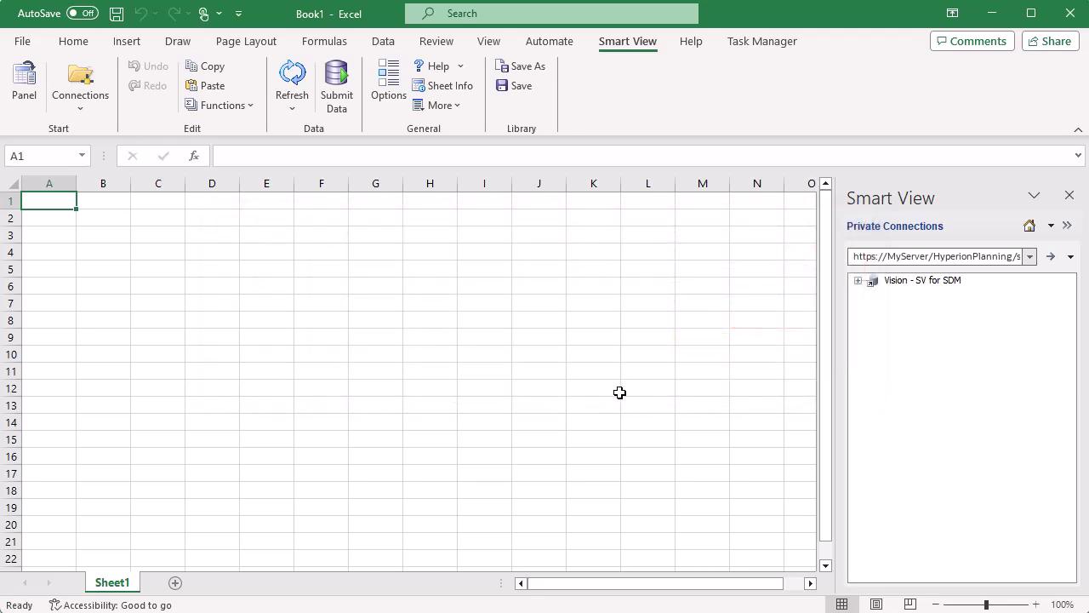
Open the Investment Details form from the Entity:South Worklist task, replacing the current sheet.
left_click(859, 282)
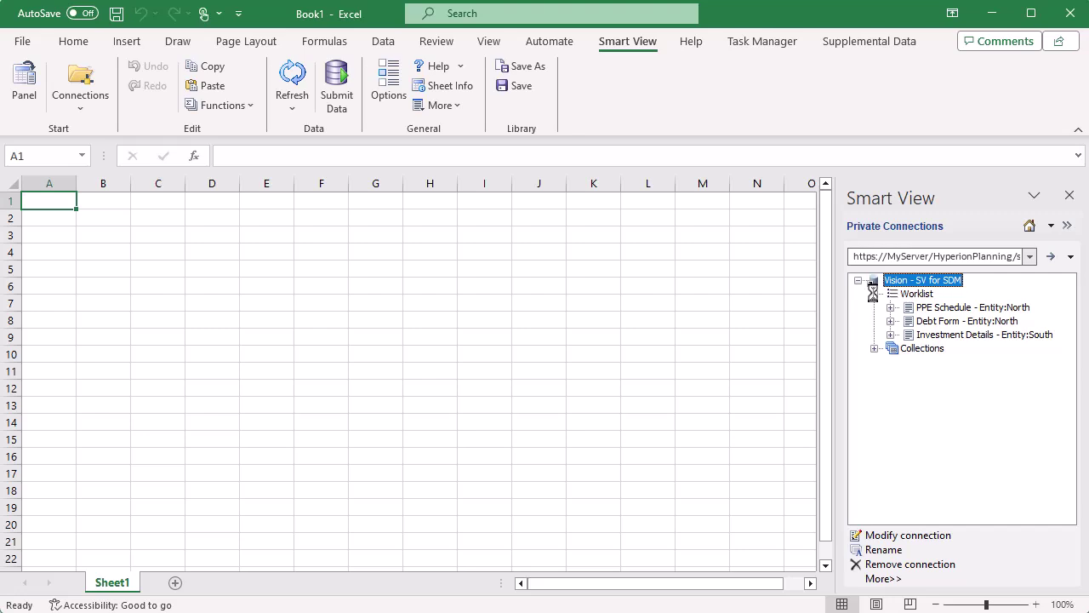
left_click(890, 335)
left_click(957, 349)
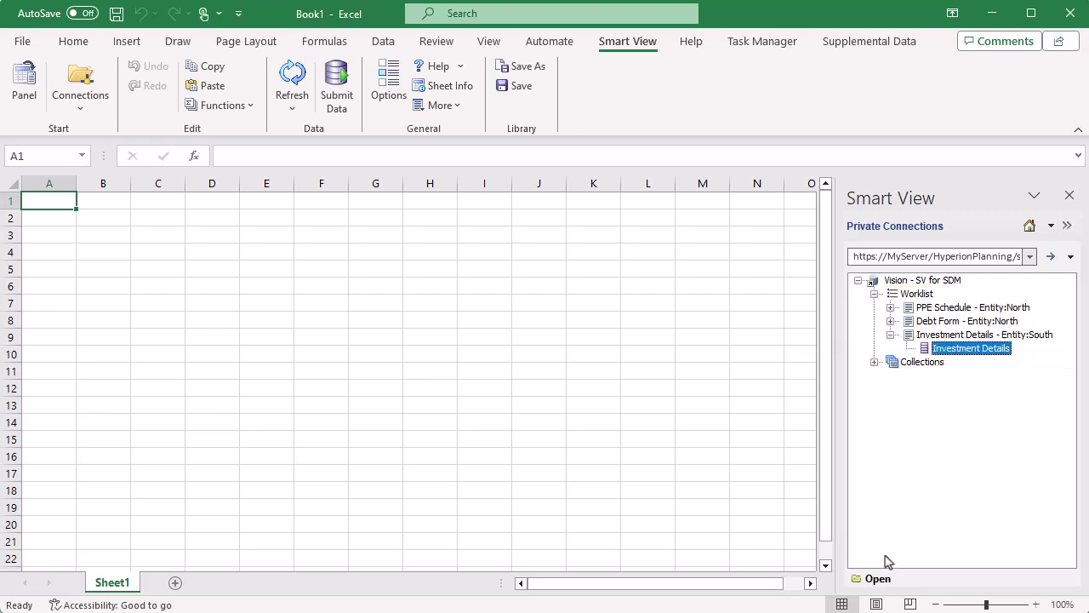
left_click(880, 584)
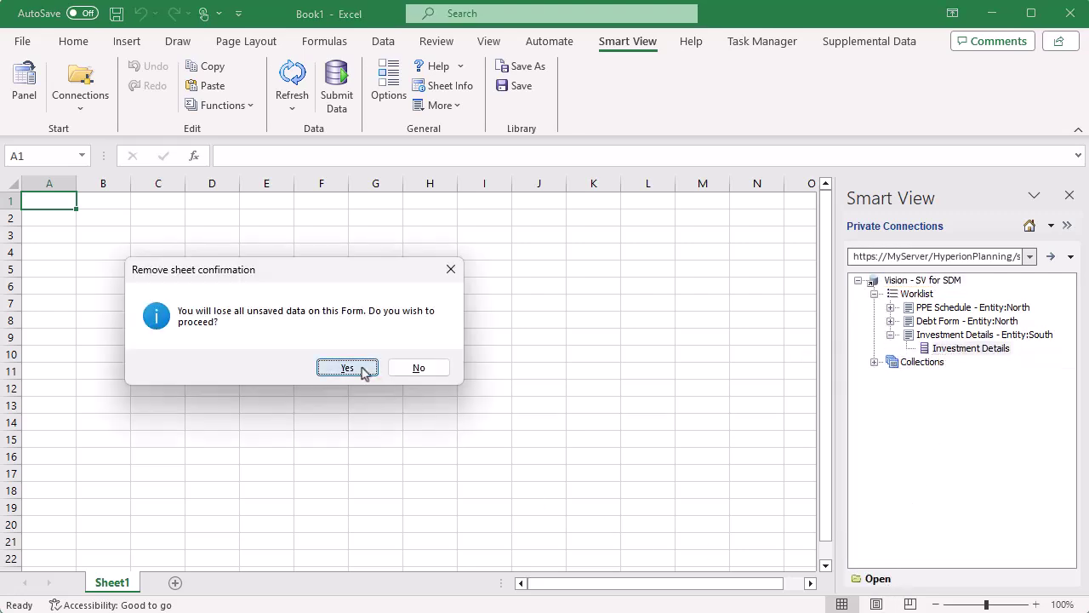
left_click(358, 370)
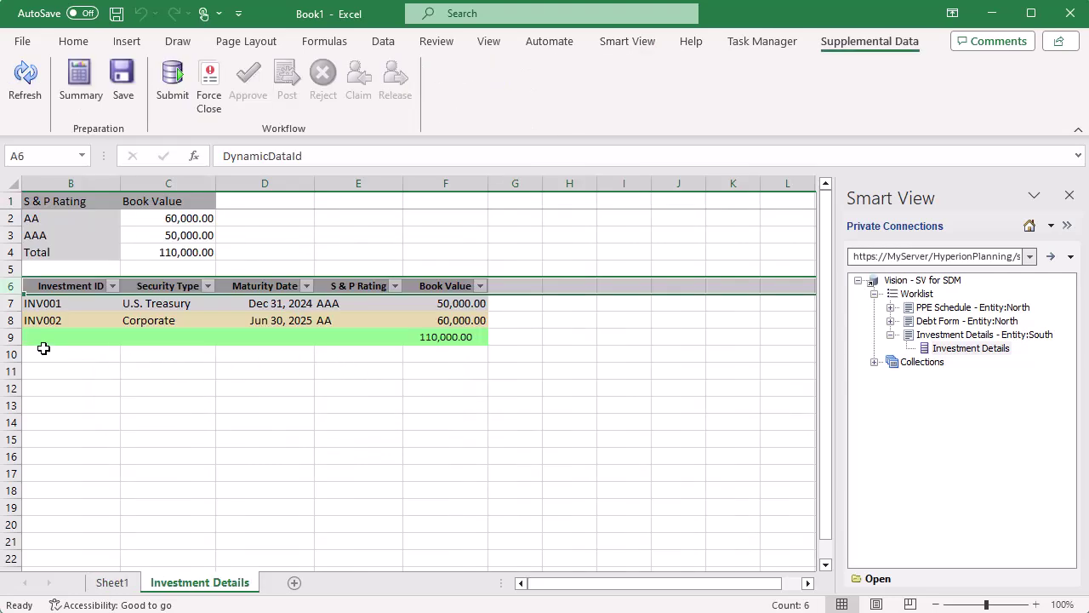
Insert a blank row 9 above the totals and enter investment ID INV003.
left_click(17, 340)
right_click(17, 340)
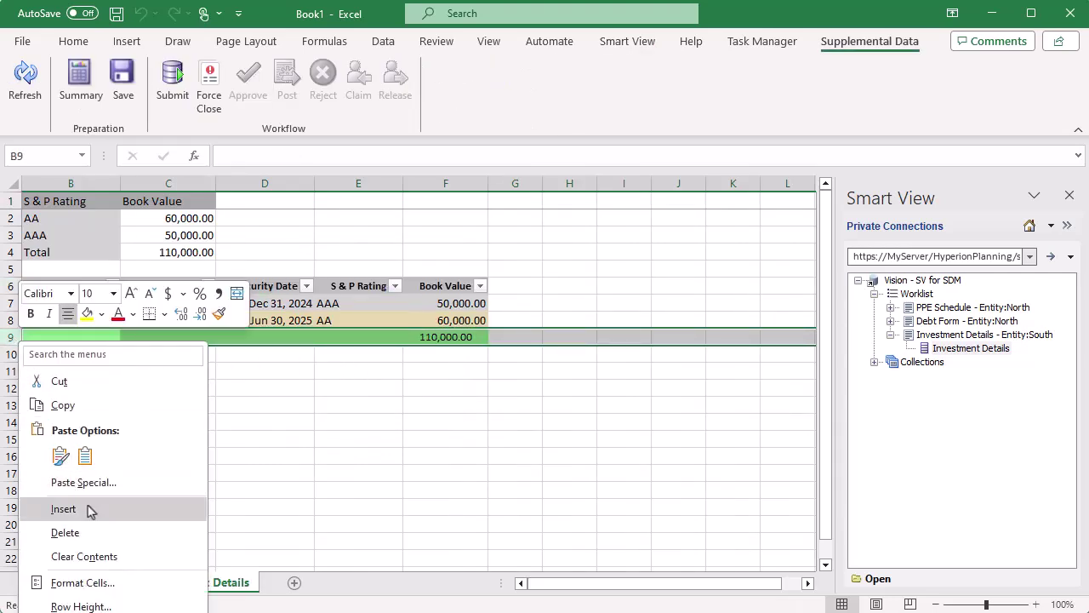
left_click(55, 508)
left_click(64, 336)
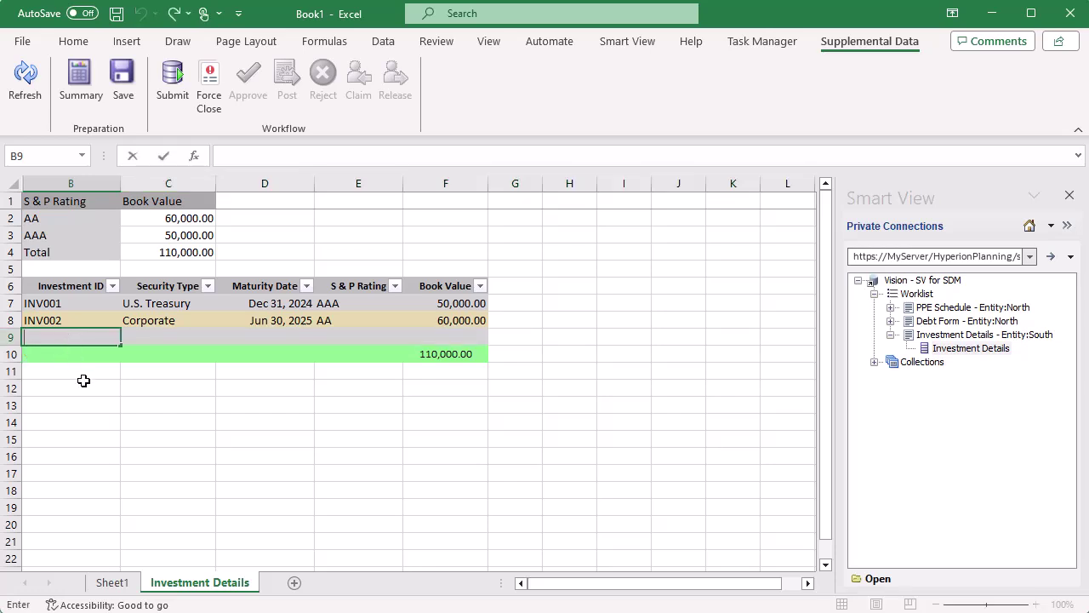
type("INV003")
Fill INV003 as U.S. Treasury, 12/31/2025, AAA, 70,000 book value, and save.
left_click(190, 337)
left_click(224, 339)
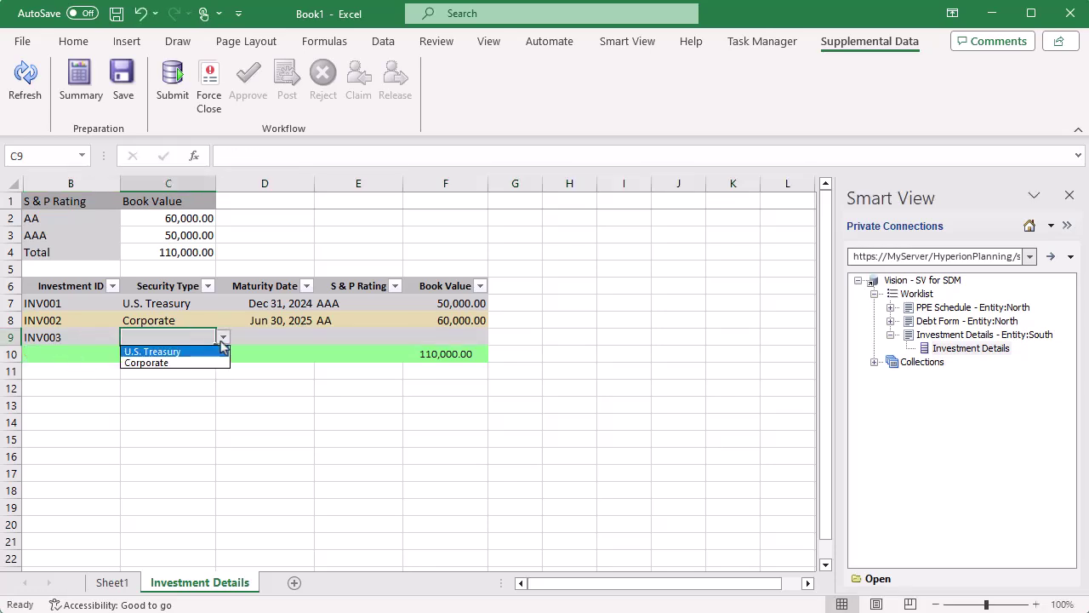
left_click(277, 339)
type("12/31/202")
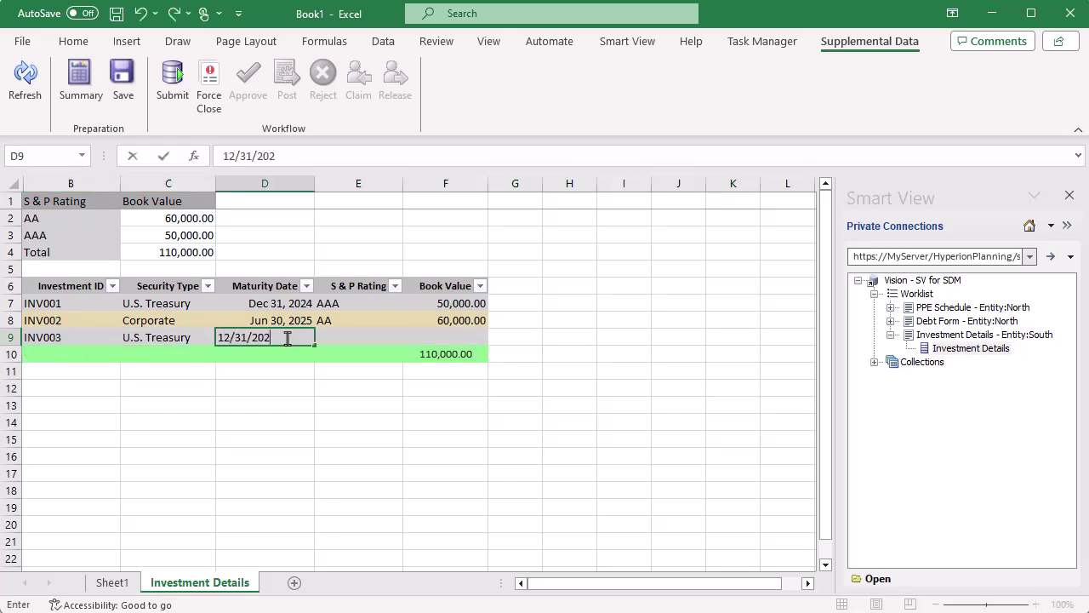
type("5")
key("Tab")
left_click(411, 338)
left_click(385, 350)
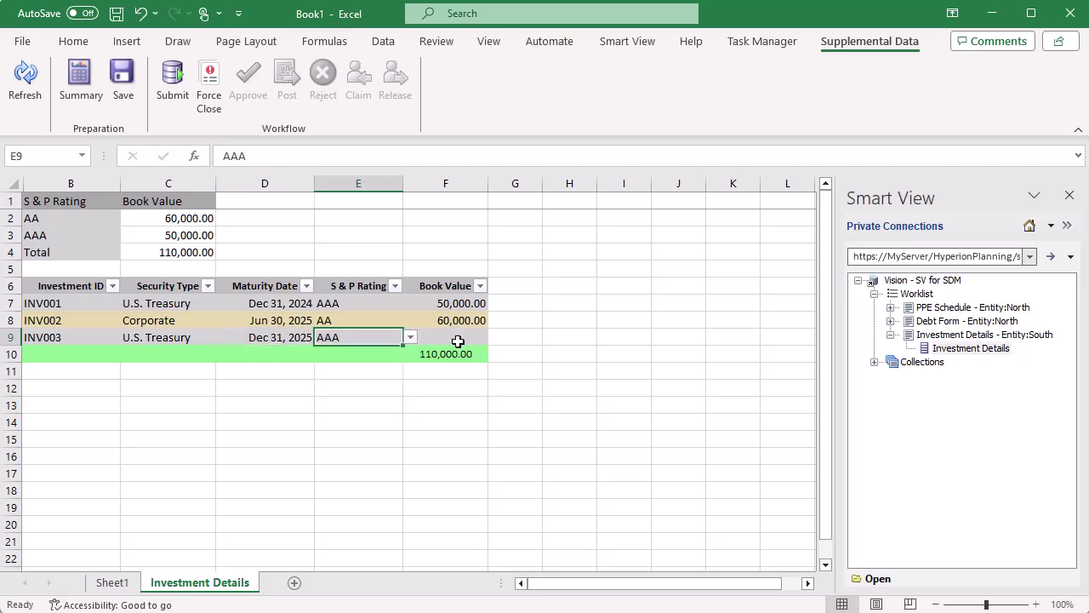
left_click(458, 339)
type("70,000")
left_click(521, 340)
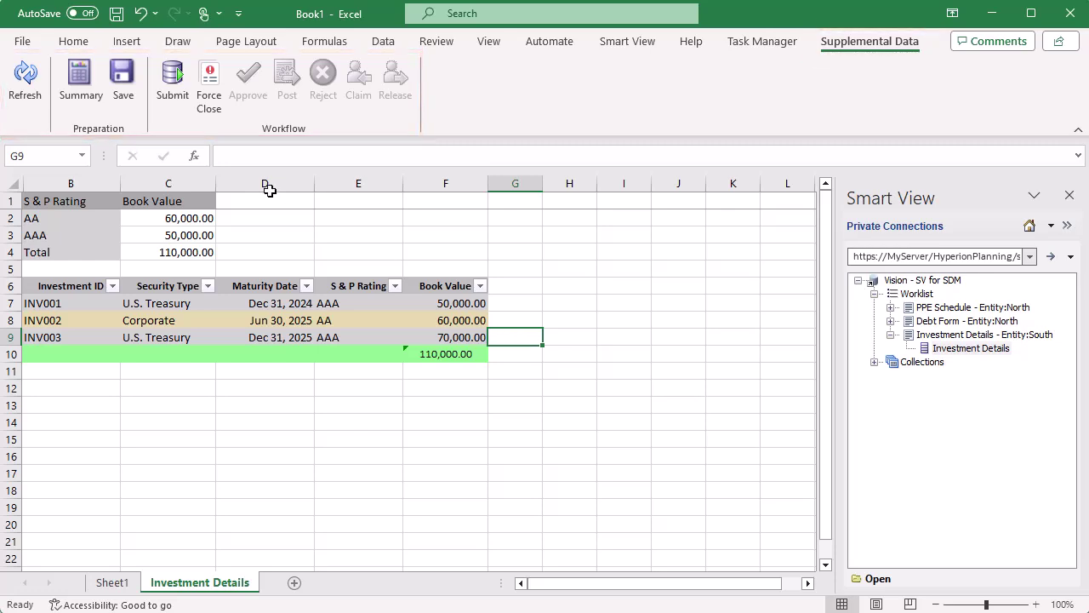
left_click(123, 80)
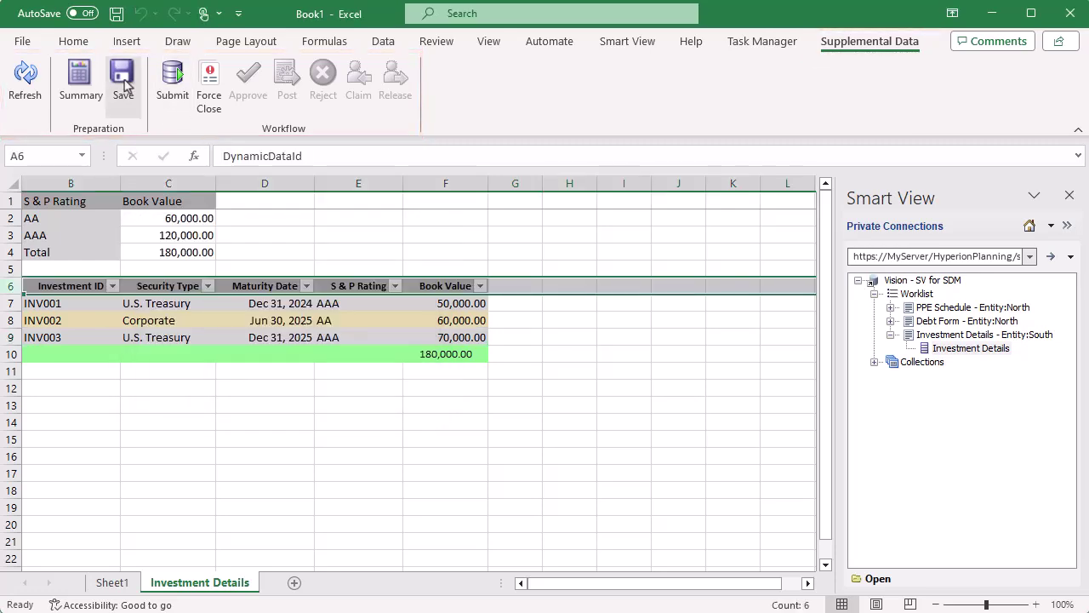
Review the form Summary tabs and answer Yes to the current S&P ratings question.
left_click(82, 88)
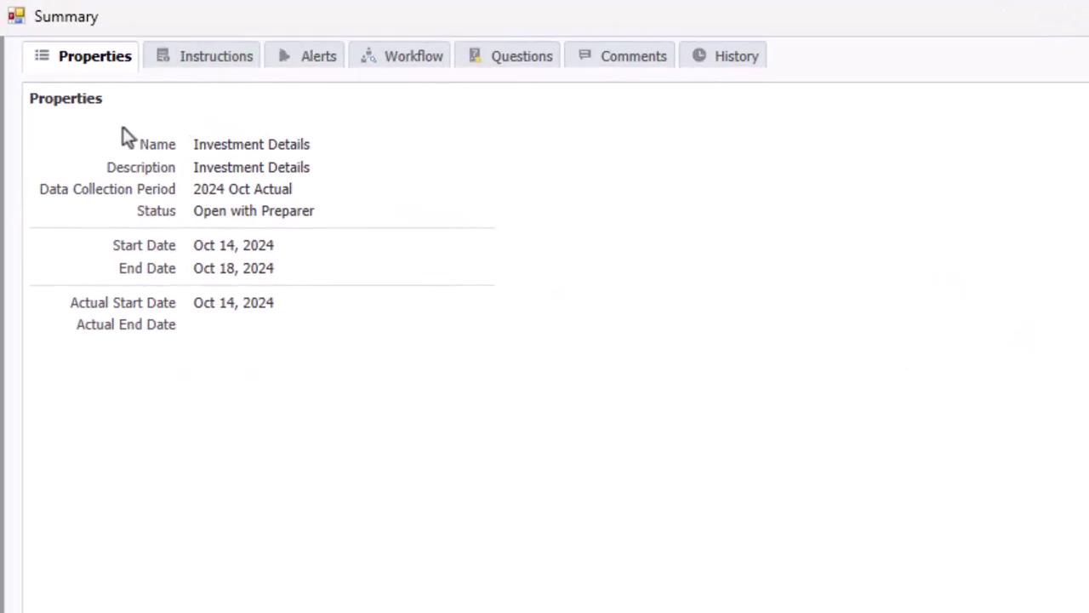
left_click(202, 62)
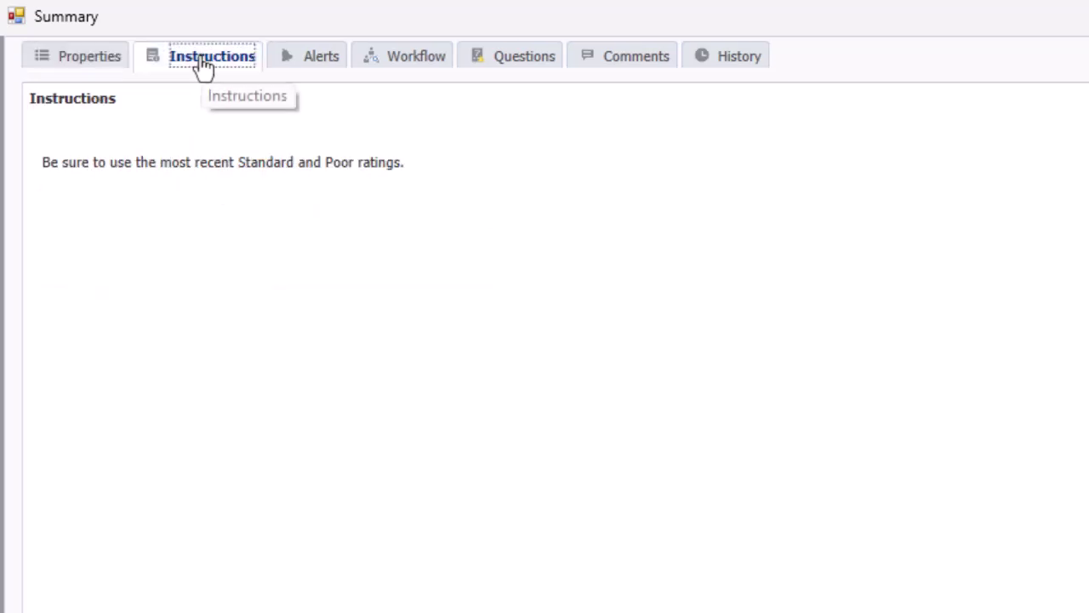
left_click(306, 65)
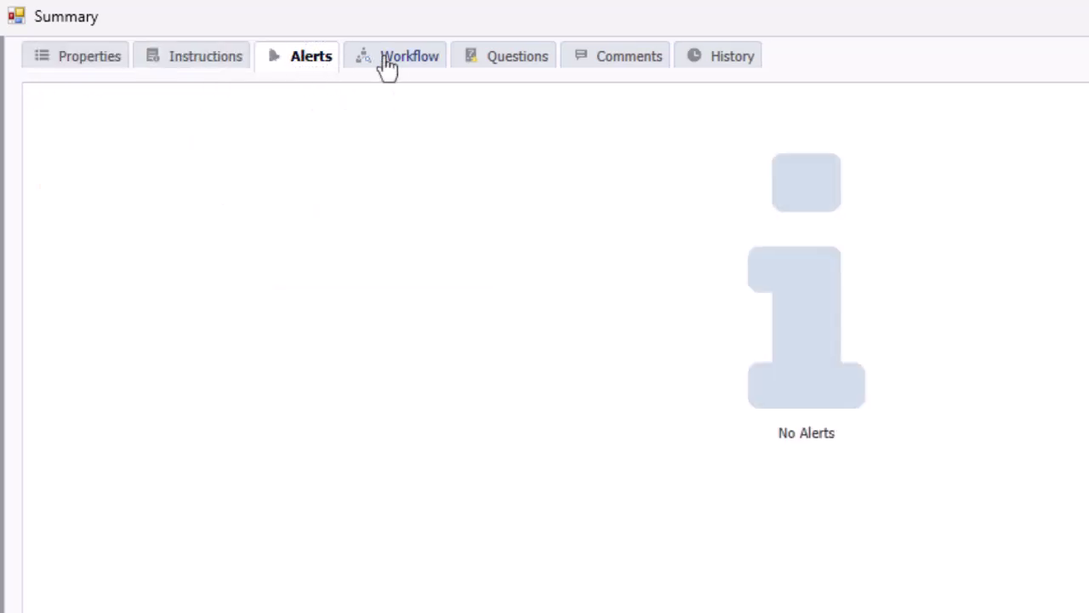
left_click(385, 66)
left_click(484, 61)
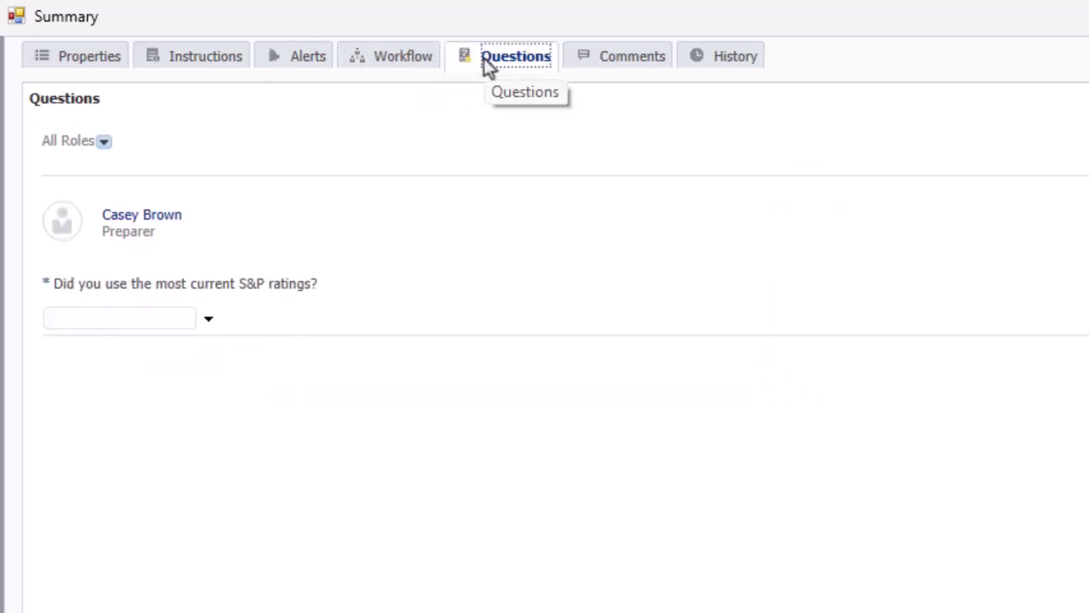
left_click(207, 316)
left_click(174, 360)
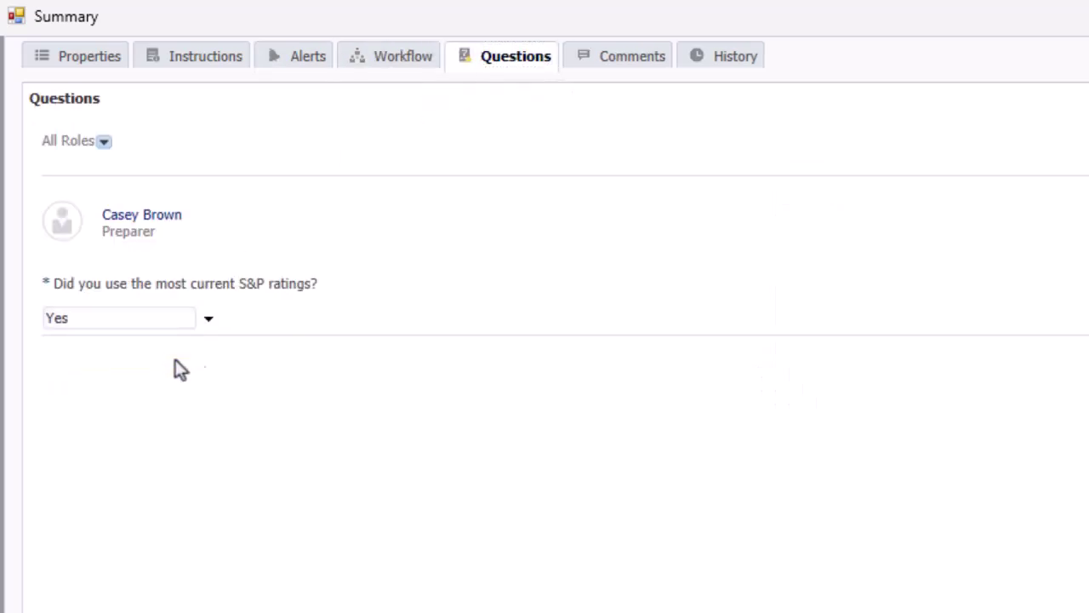
left_click(622, 61)
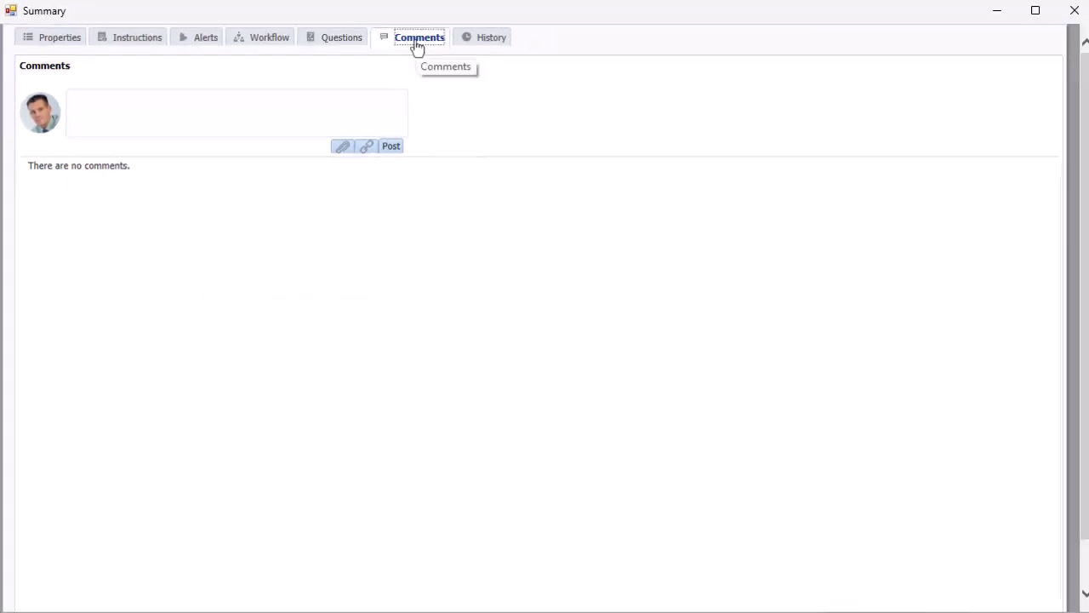
left_click(1073, 12)
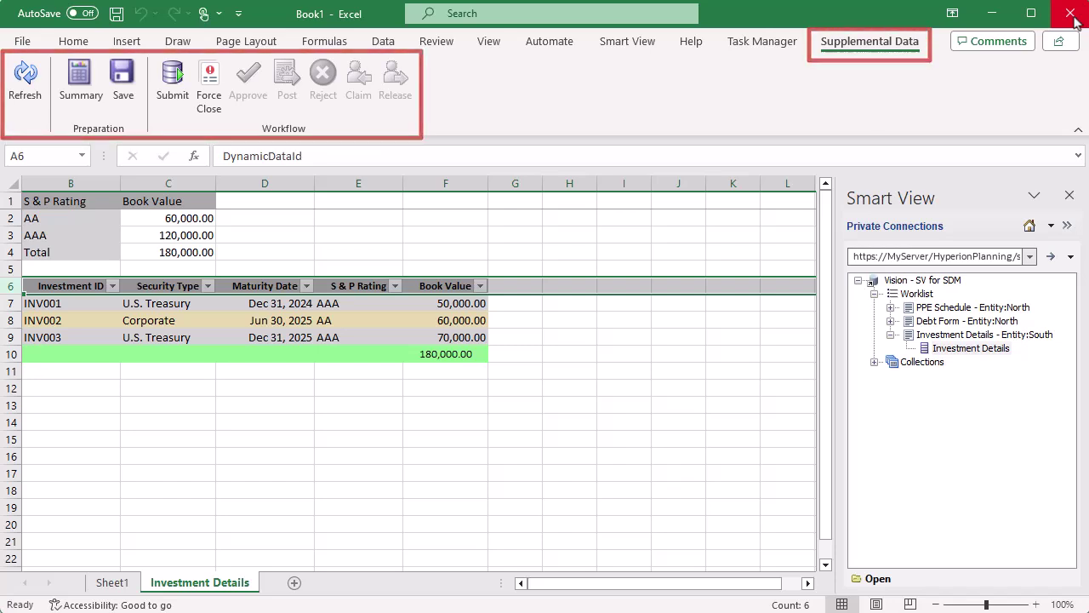
Submit the Investment Details form and dismiss the success message.
left_click(174, 78)
left_click(315, 367)
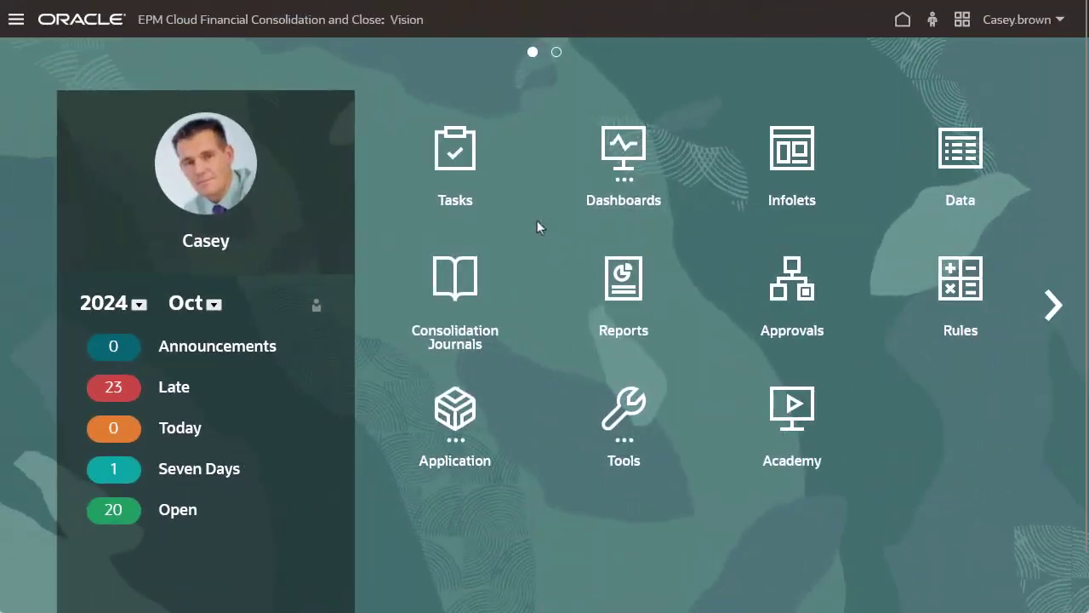
Open Investment Details (Entity:South) from the Tasks worklist to see INV003 With Approver.
left_click(456, 165)
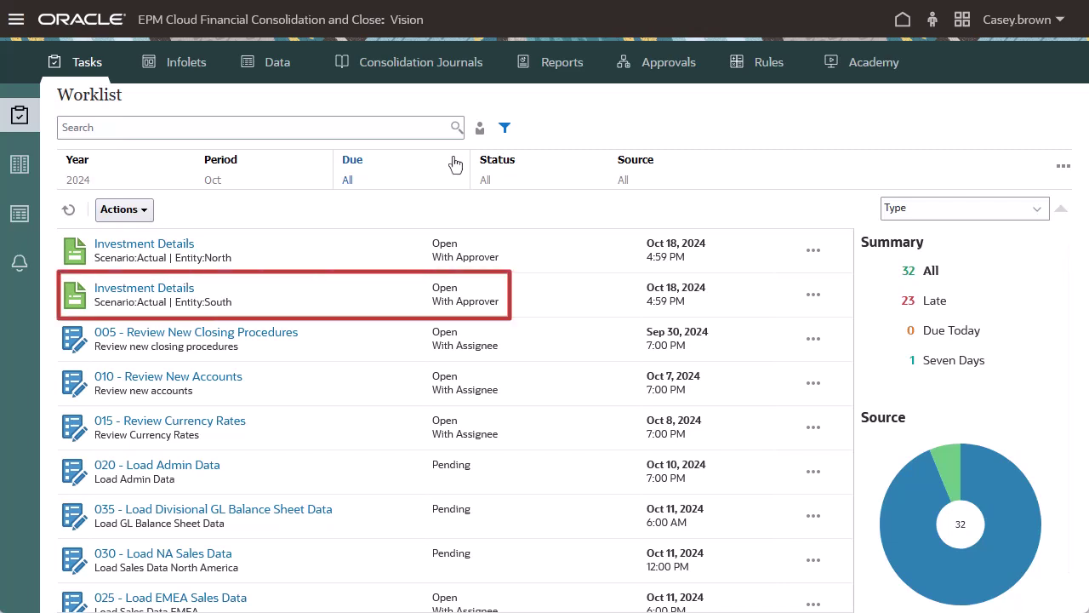
left_click(175, 290)
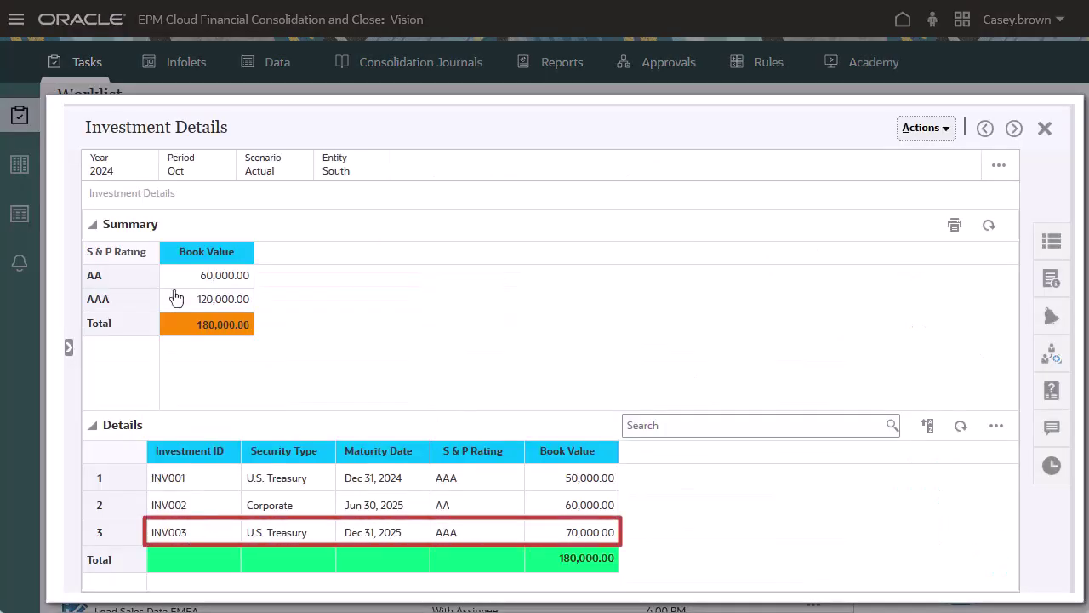